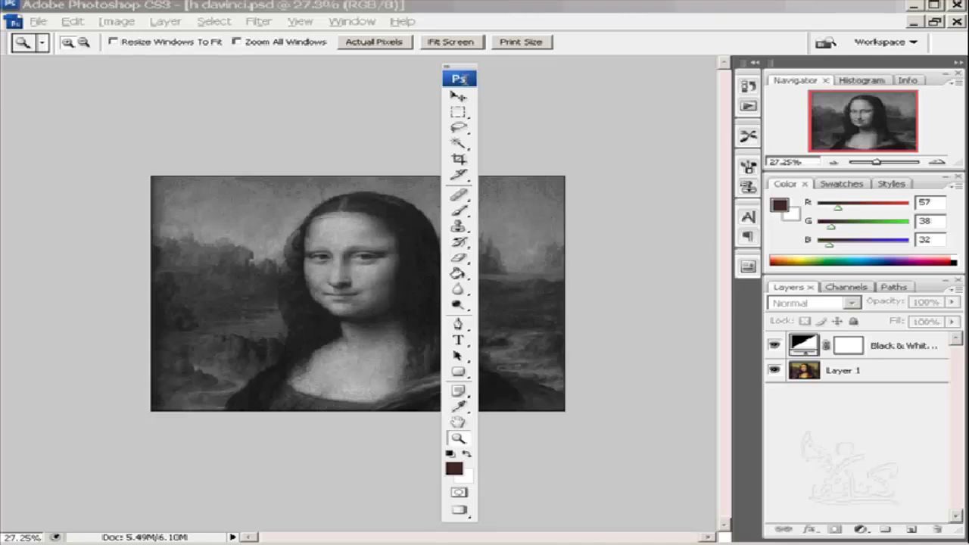
Shift the floating Tools palette about 25 pixels right over the painting.
drag(444, 85, 464, 86)
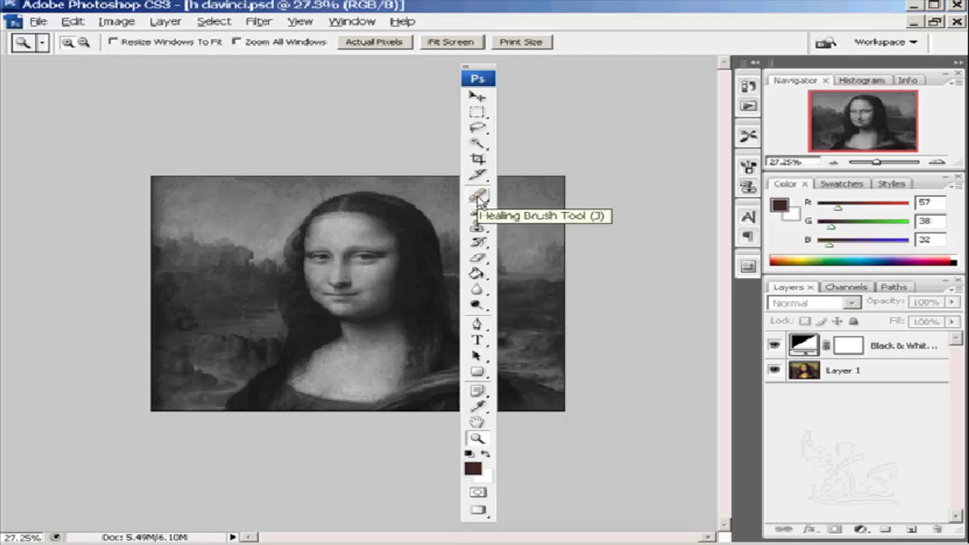
Open the Healing Brush, Brush, Clone Stamp, History Brush and Eraser flyouts in turn.
click(479, 198)
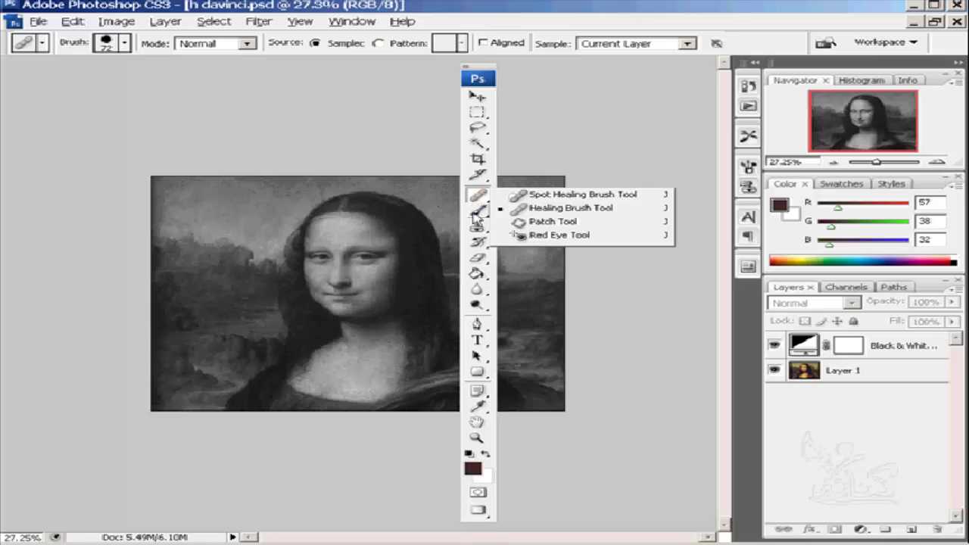
click(475, 215)
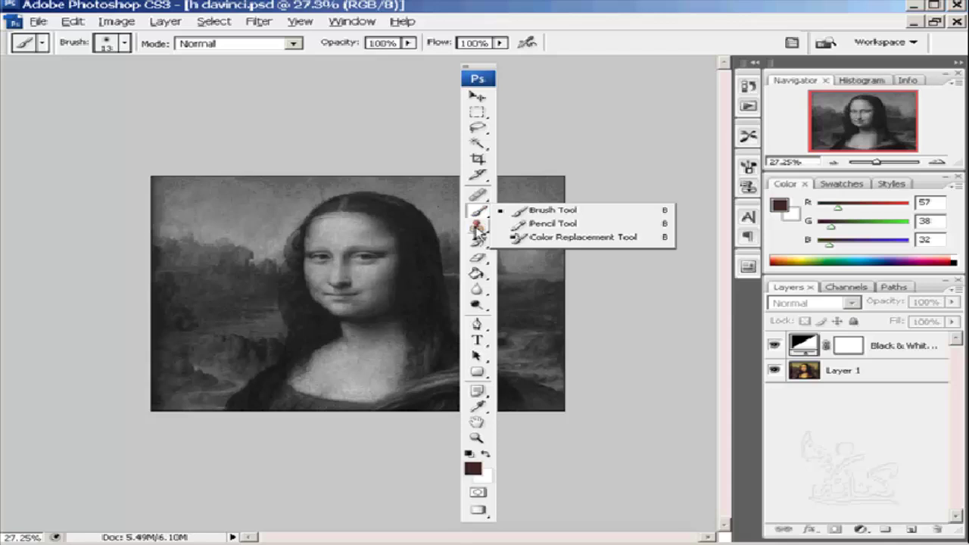
click(477, 230)
click(478, 233)
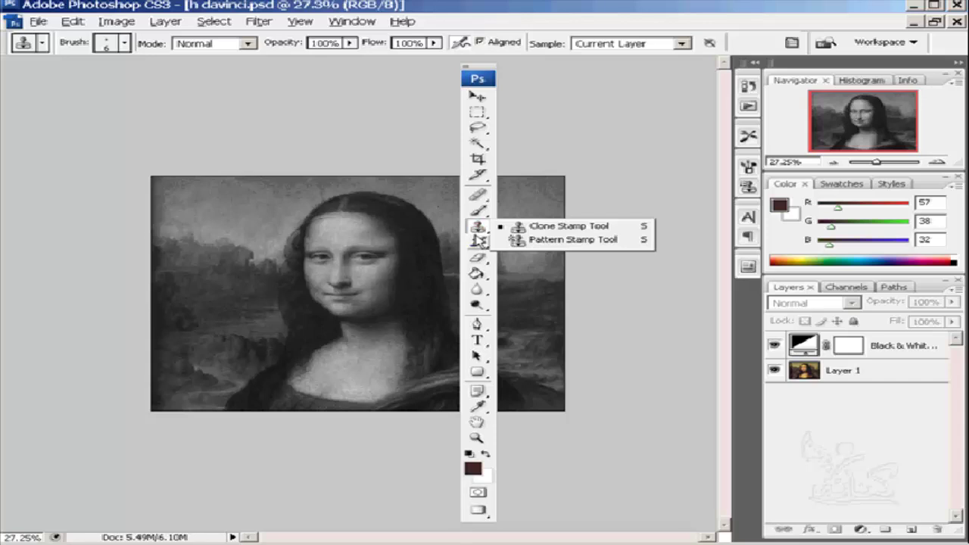
click(478, 242)
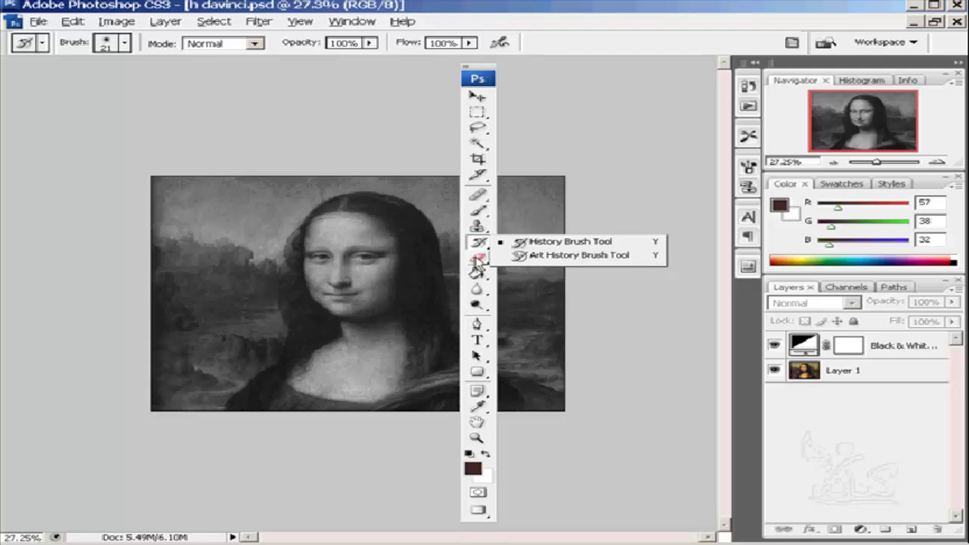
click(478, 261)
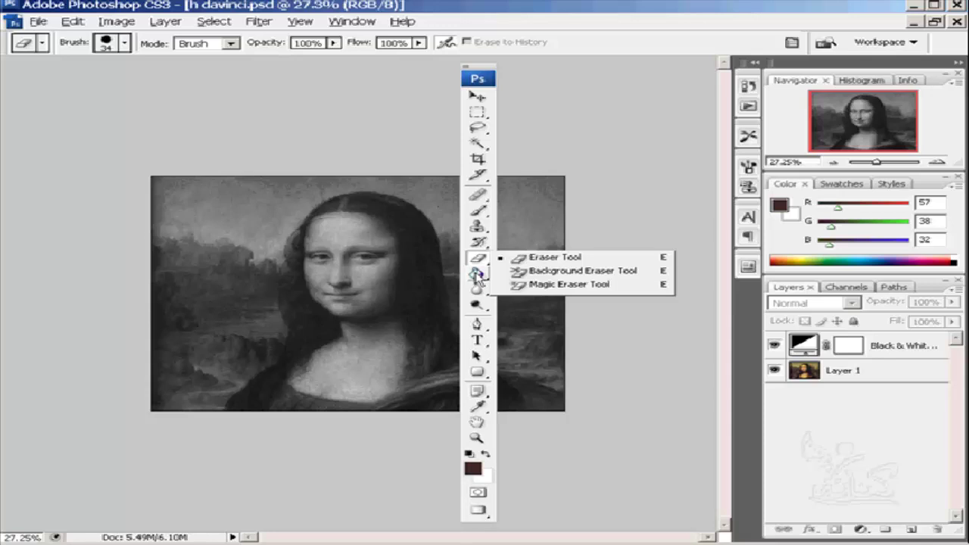
Show the Gradient/Paint Bucket, Blur/Sharpen/Smudge and Dodge/Burn/Sponge flyouts, keeping Dodge selected.
click(477, 275)
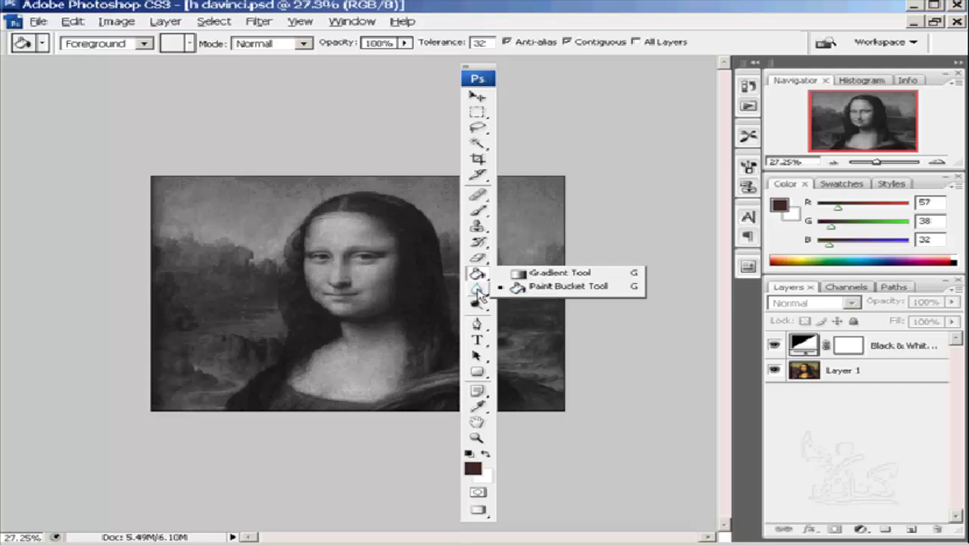
click(479, 294)
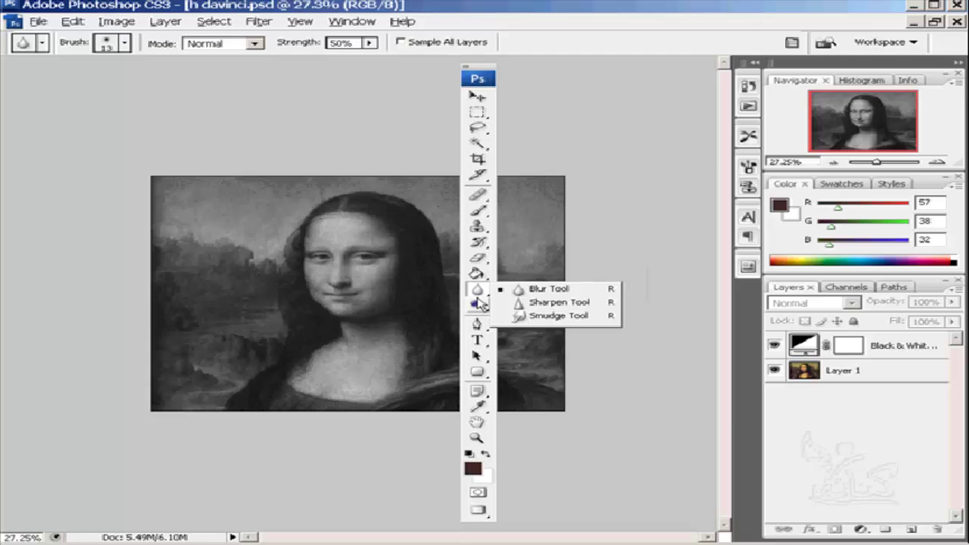
click(477, 306)
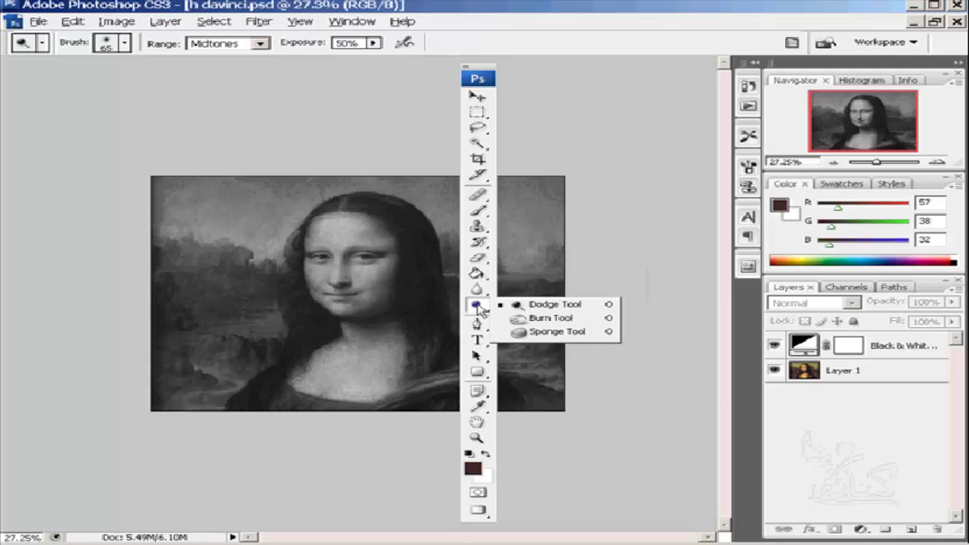
click(478, 307)
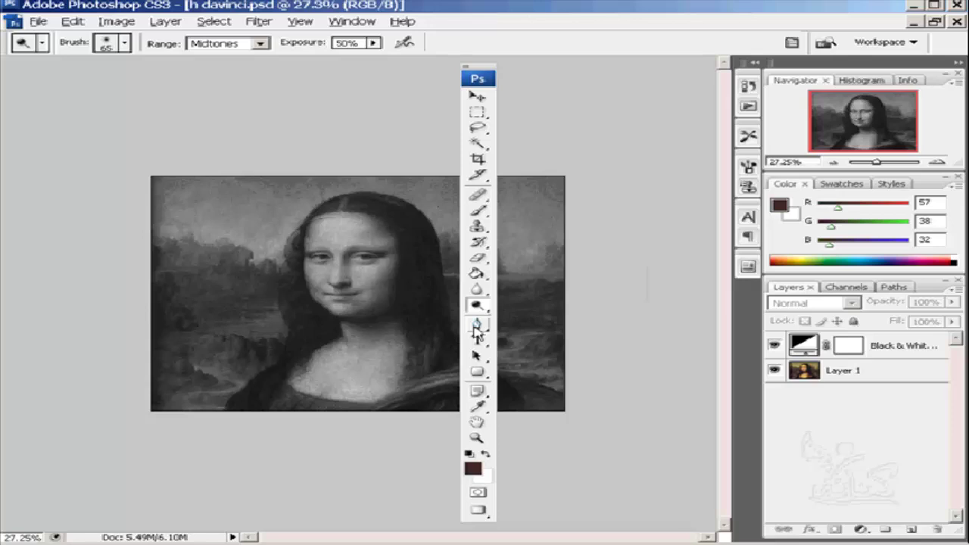
Show the Pen, Type, Path Selection and Shape tool flyouts one after another.
click(478, 327)
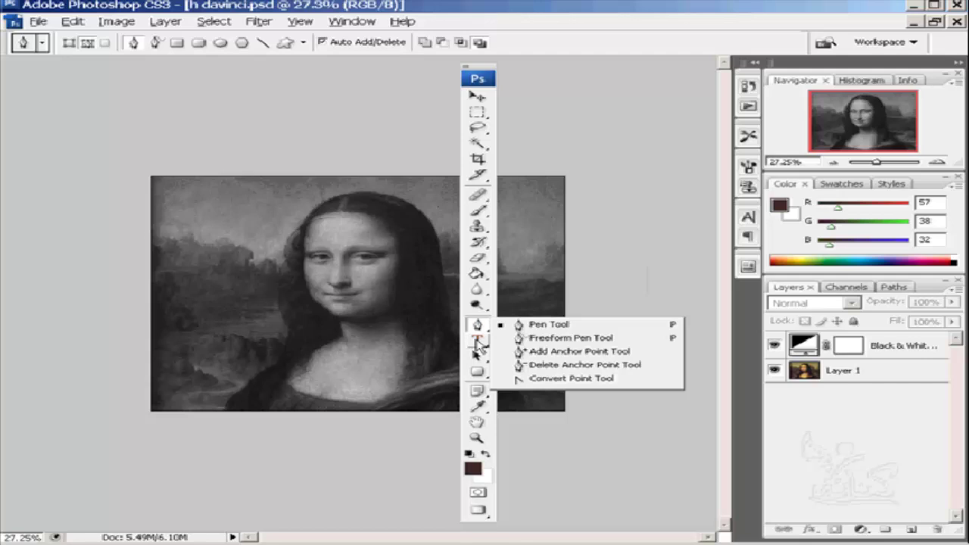
click(476, 344)
click(477, 342)
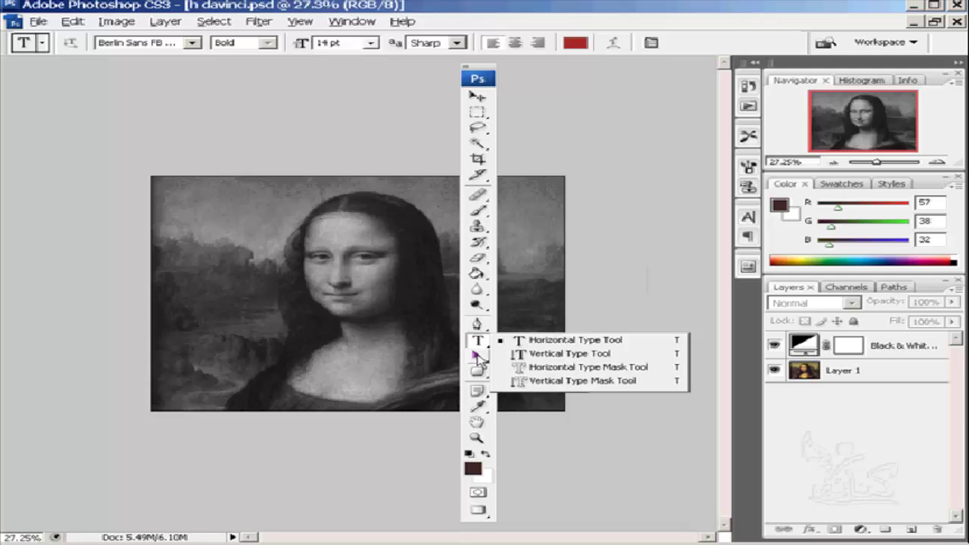
click(479, 357)
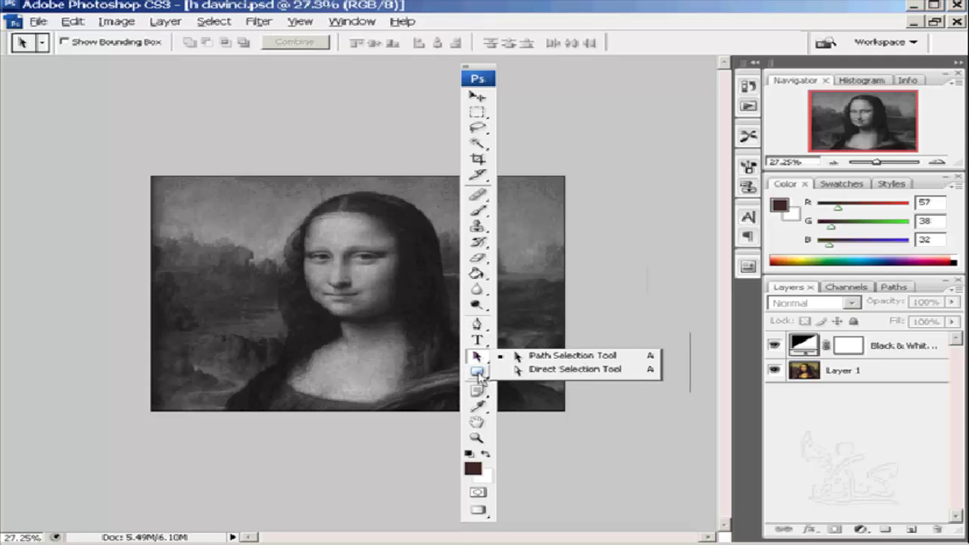
click(479, 373)
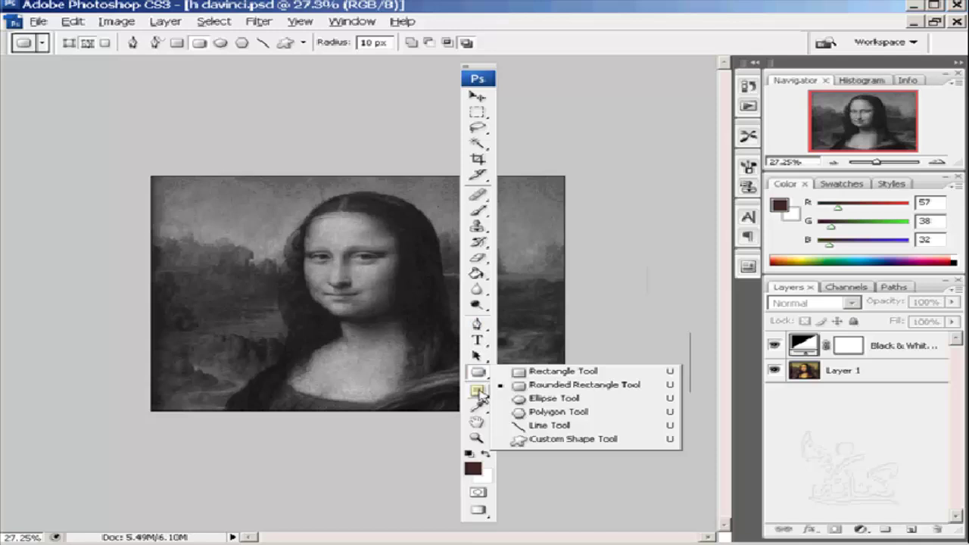
View the Notes and Eyedropper/Color Sampler/Ruler flyouts, then select the Hand tool.
click(480, 393)
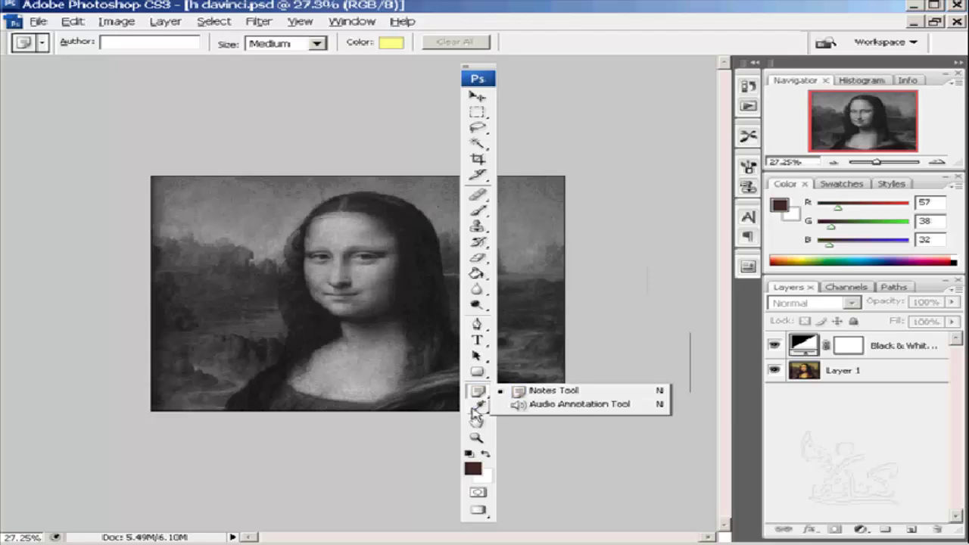
click(473, 410)
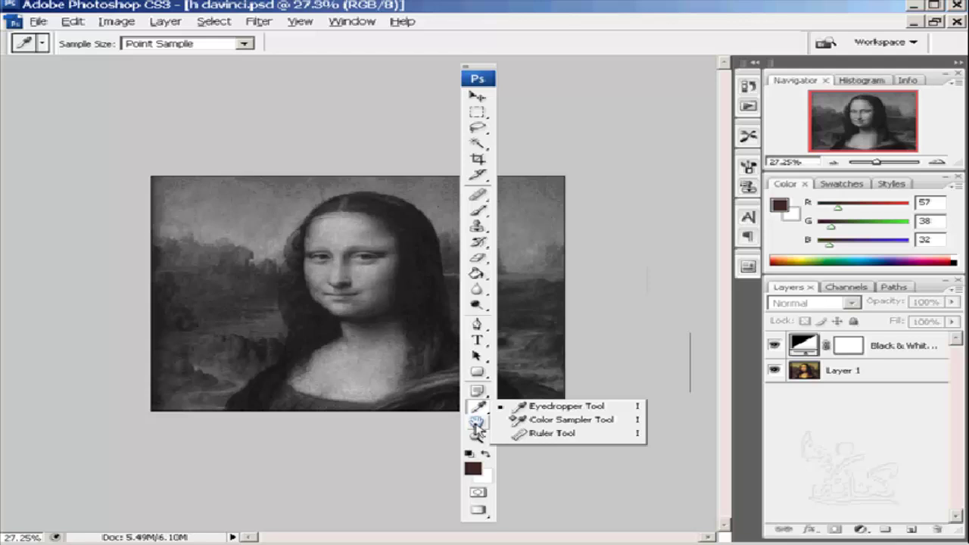
click(477, 426)
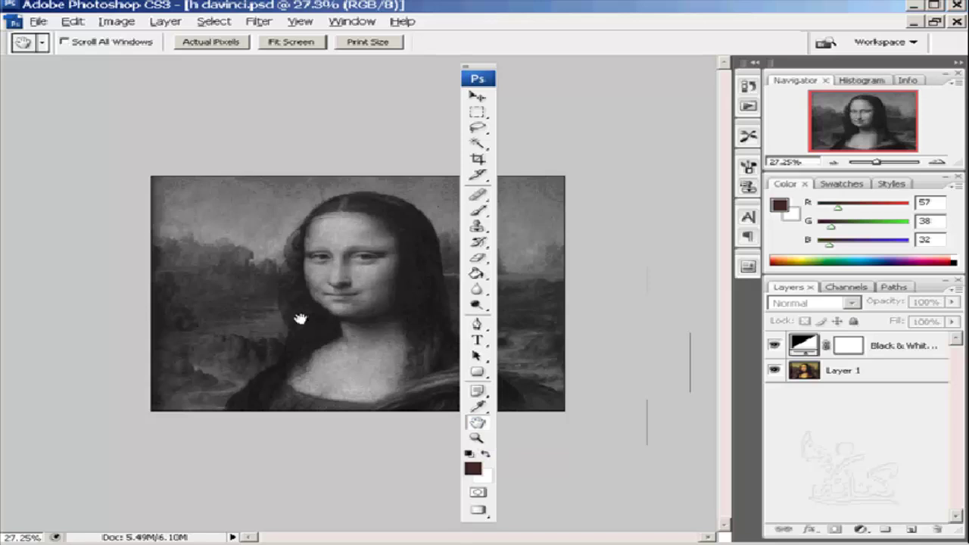
Zoom close into the face via the Navigator and pan across the face and hair.
mouse_move(884, 156)
mouse_down()
mouse_move(876, 163)
mouse_move(892, 165)
mouse_up()
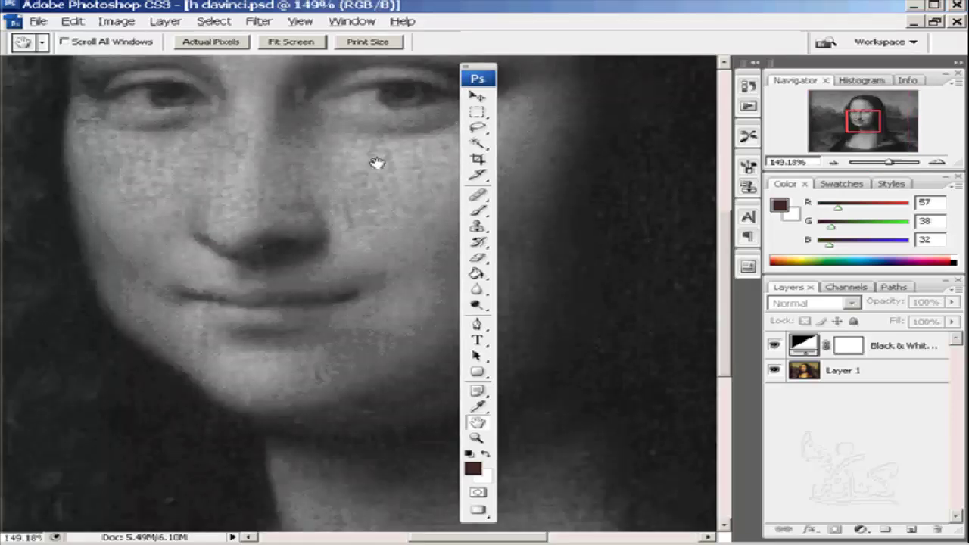
mouse_move(377, 163)
mouse_down()
mouse_move(231, 240)
mouse_move(254, 240)
mouse_up()
drag(105, 140, 302, 172)
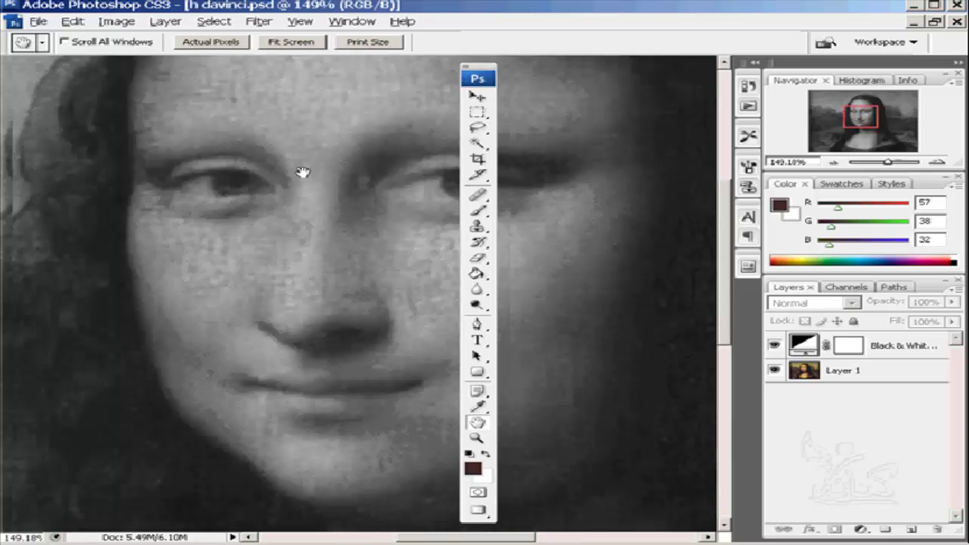
drag(157, 156, 345, 168)
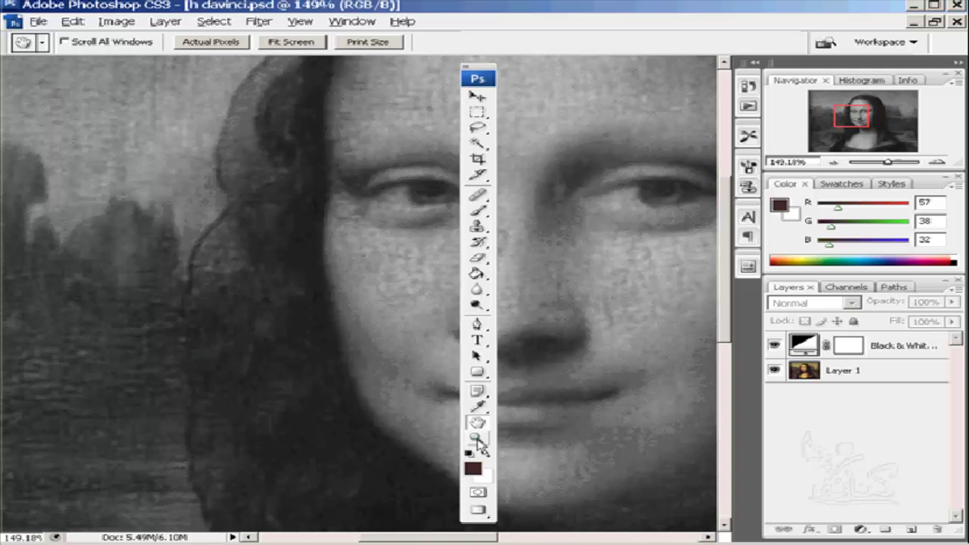
Use the Zoom tool to reach 200% on the hair, then zoom out to 50% and 33.33%.
click(477, 439)
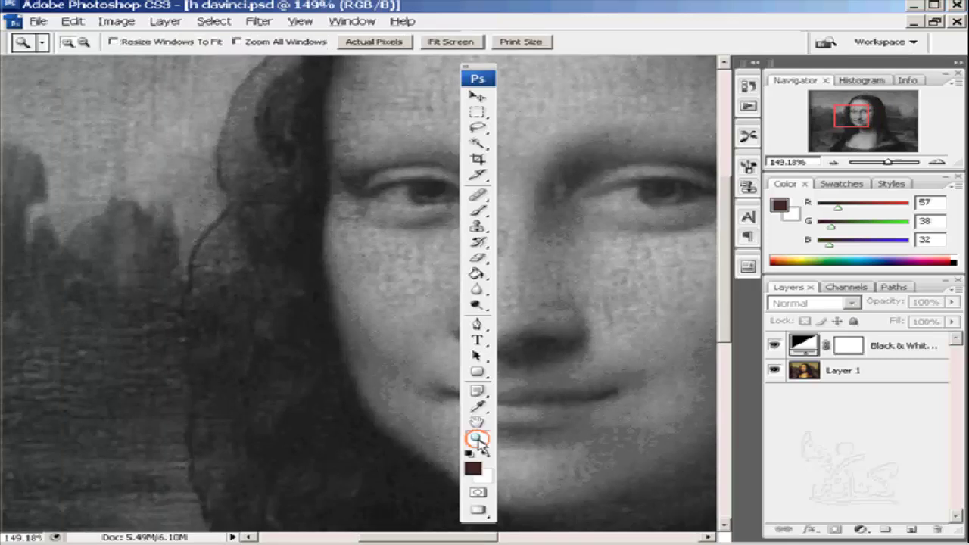
click(305, 295)
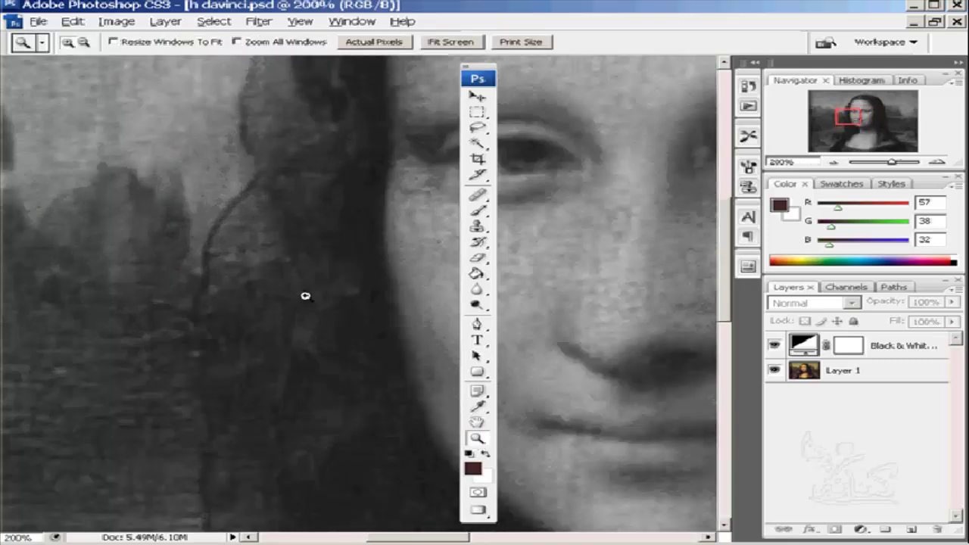
key(alt)
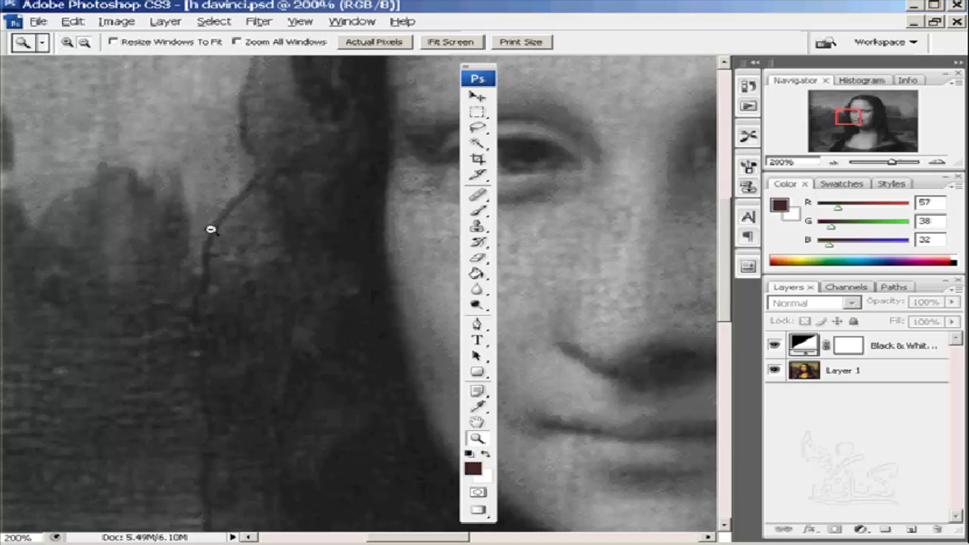
alt+click(210, 228)
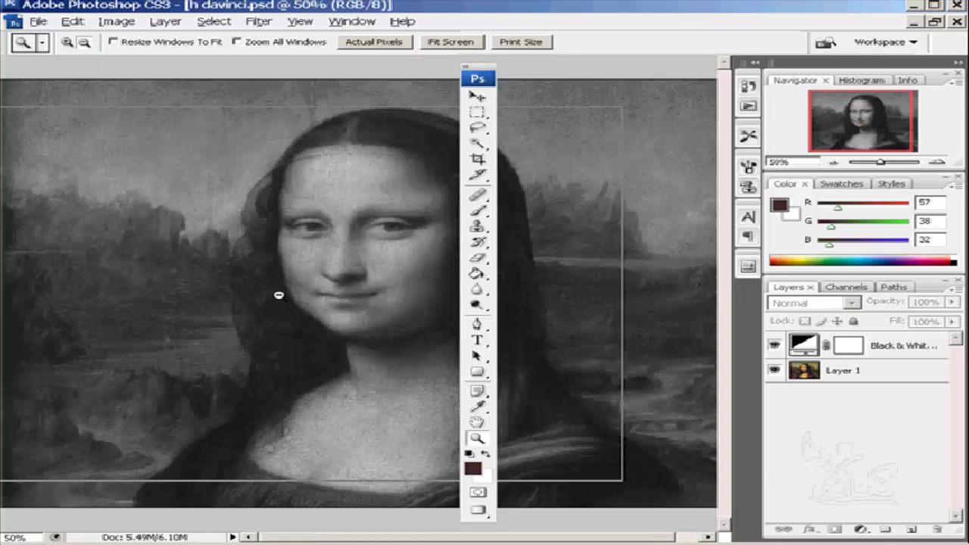
alt+click(278, 295)
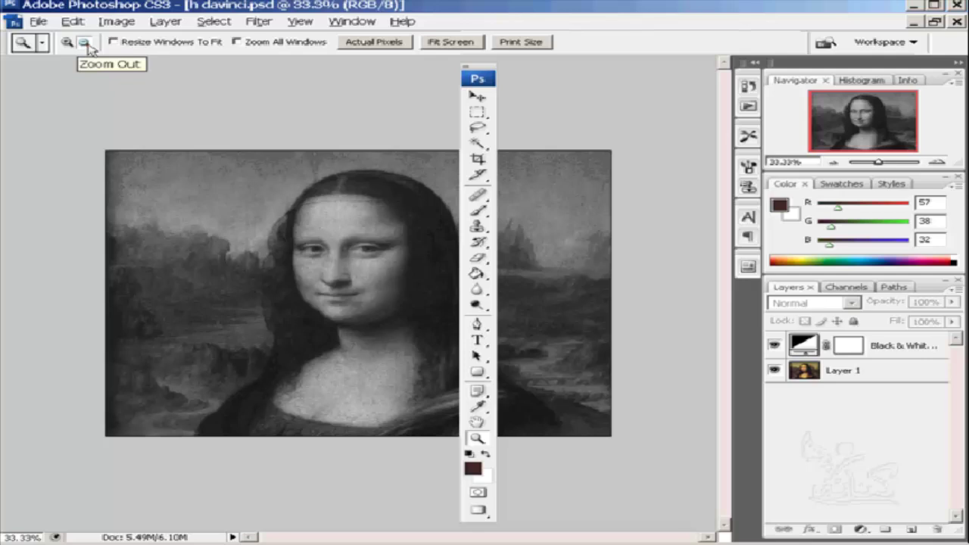
click(84, 44)
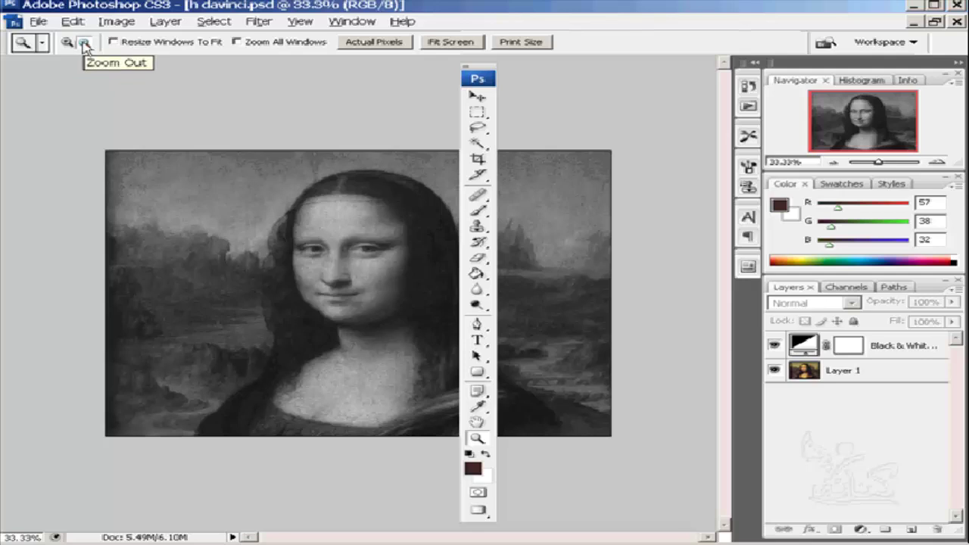
Zoom the image out to 25%, then back in through 33.3% to 50%.
click(406, 281)
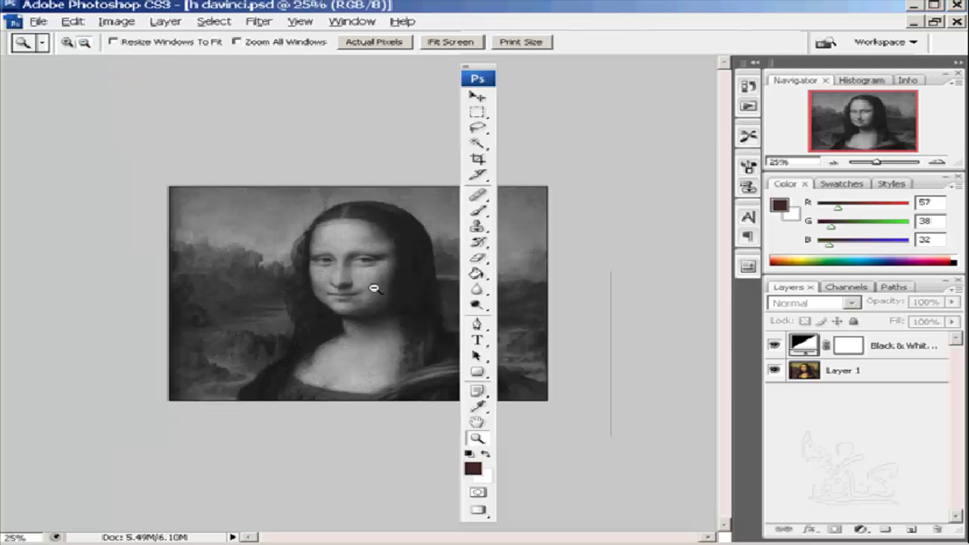
click(66, 43)
click(333, 258)
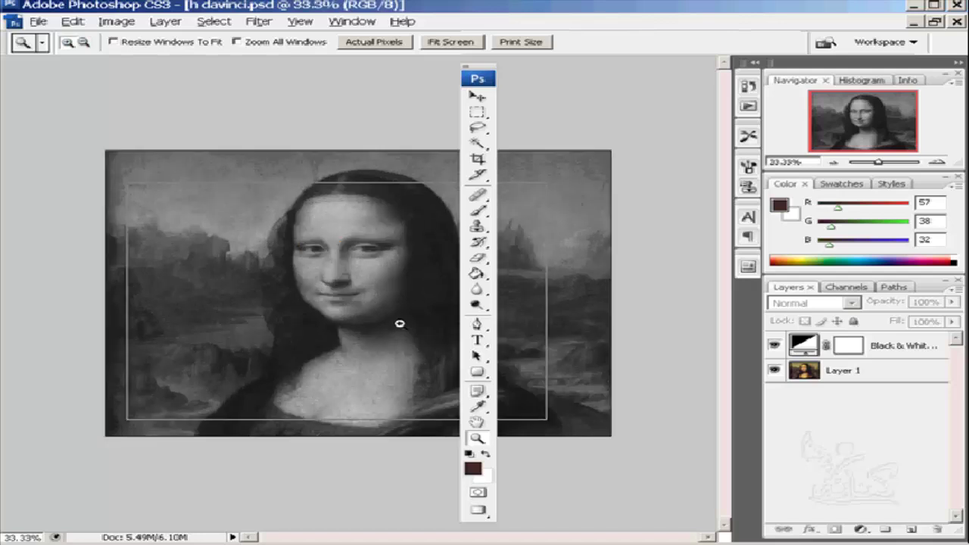
click(399, 324)
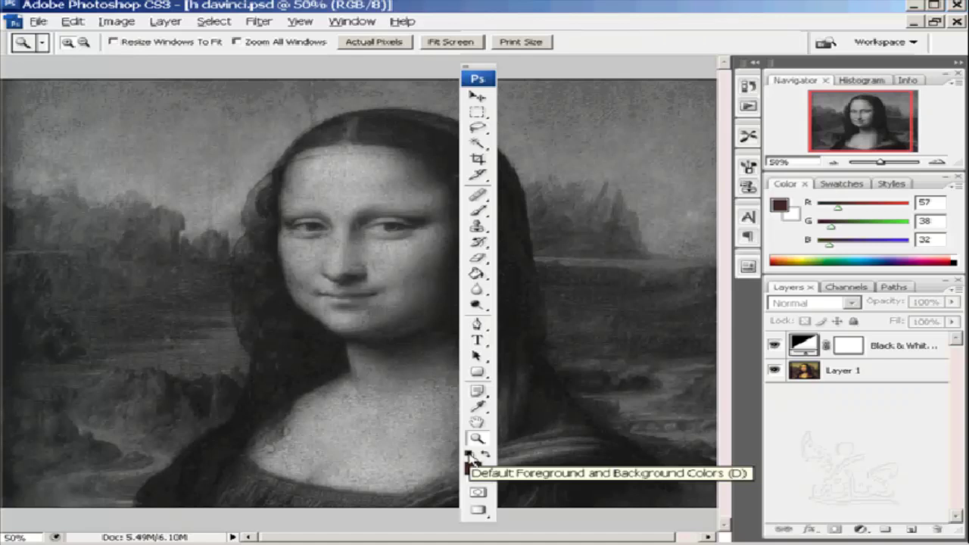
Swap the colours twice, reset to default black and white, and show the foreground Color Picker.
click(487, 454)
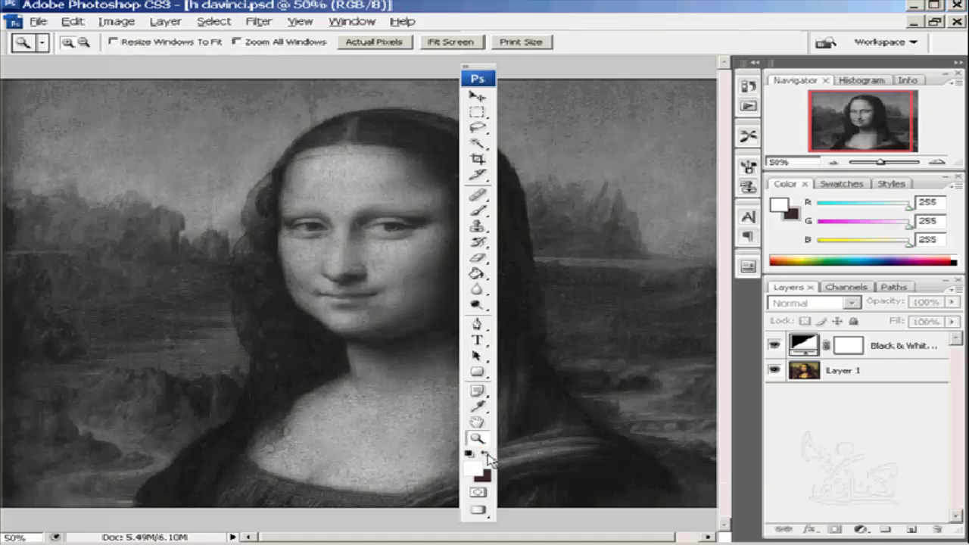
click(488, 454)
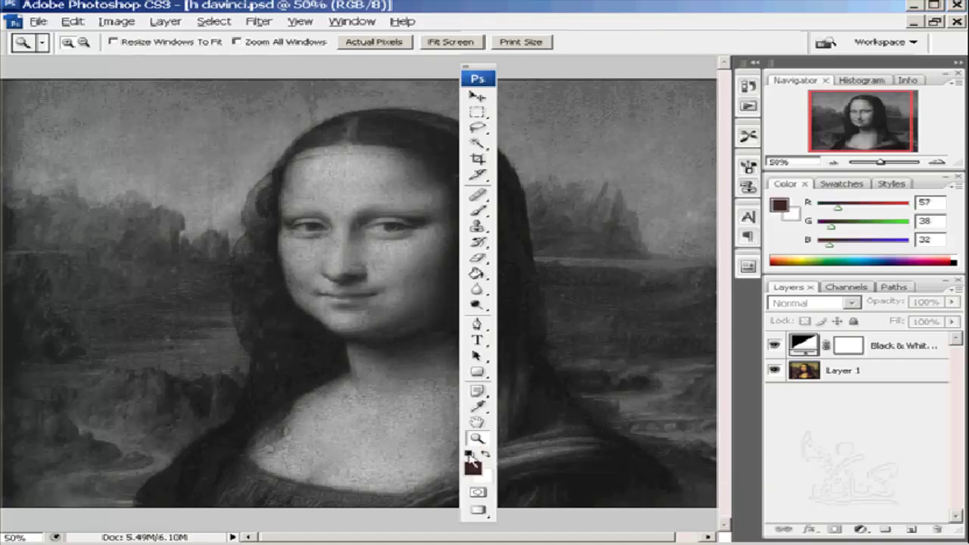
click(469, 454)
click(474, 470)
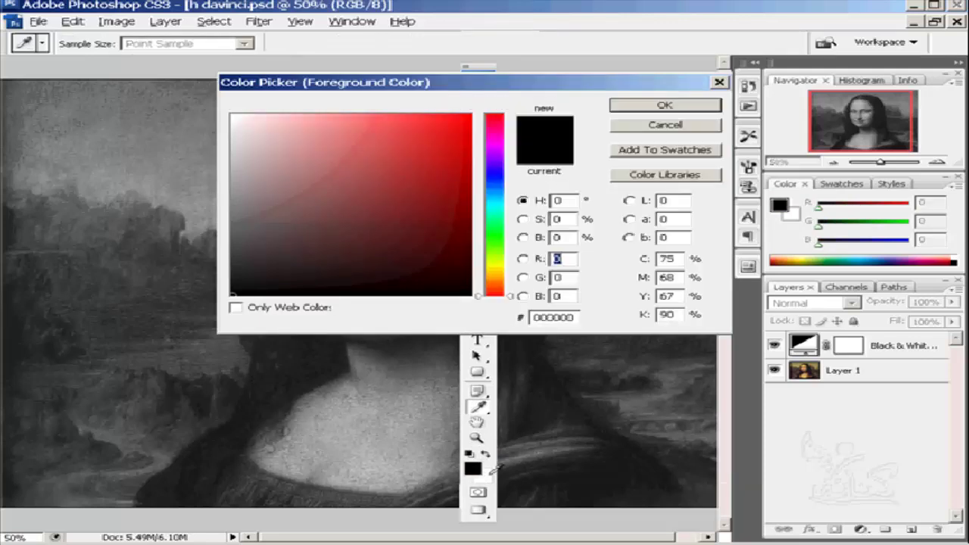
Sample a light grey and the hair's dark tone, then cancel the Color Picker, keeping black.
click(389, 411)
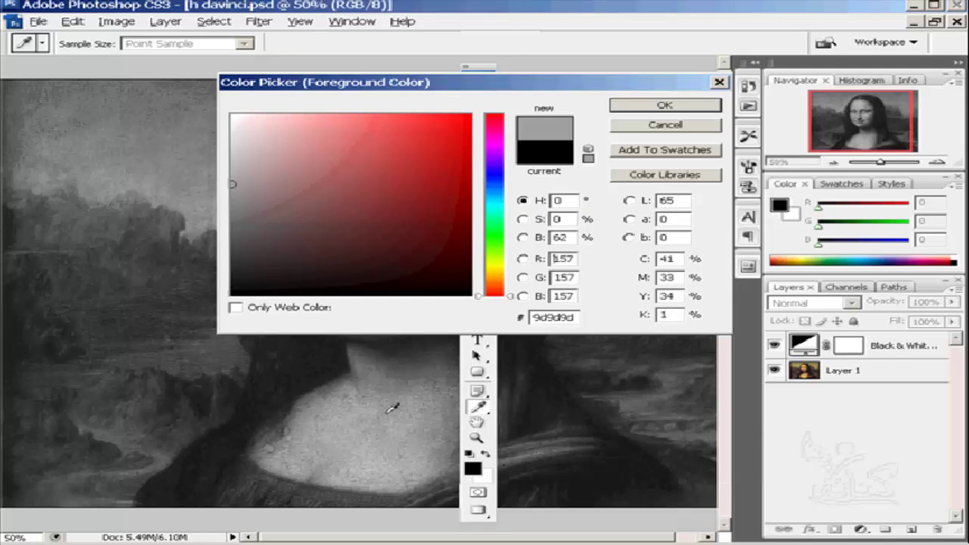
click(299, 367)
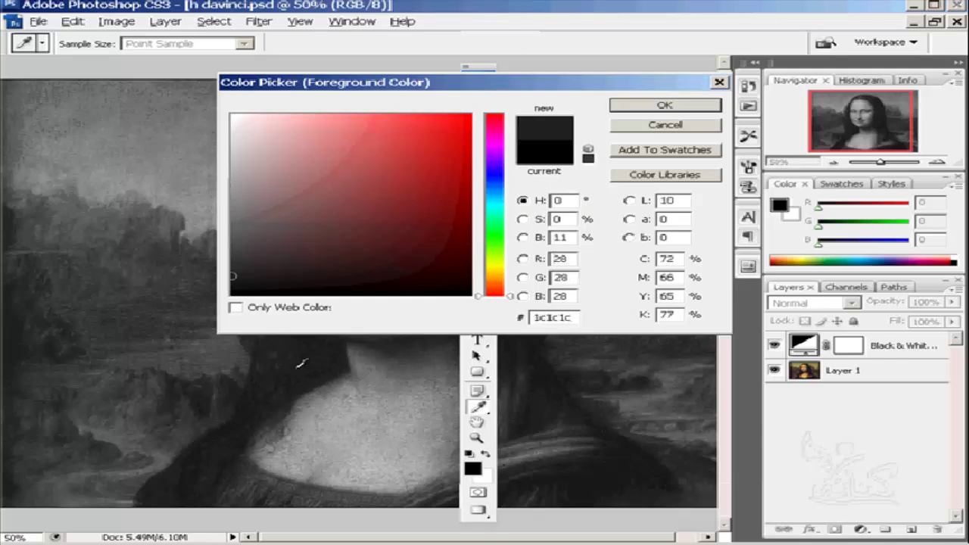
click(666, 126)
click(477, 438)
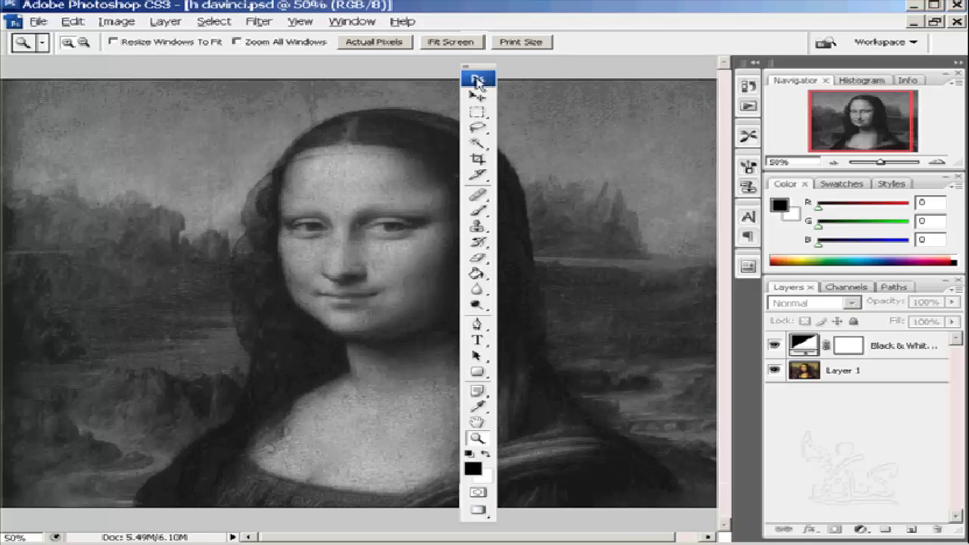
Switch the toolbox to two columns, drag it left over the image, and show the screen modes.
click(472, 71)
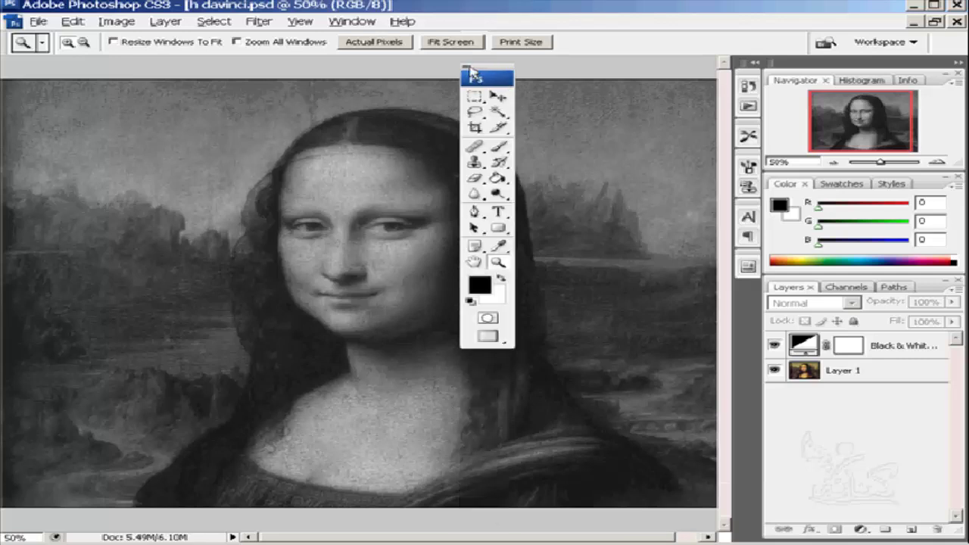
click(491, 78)
drag(493, 80, 318, 70)
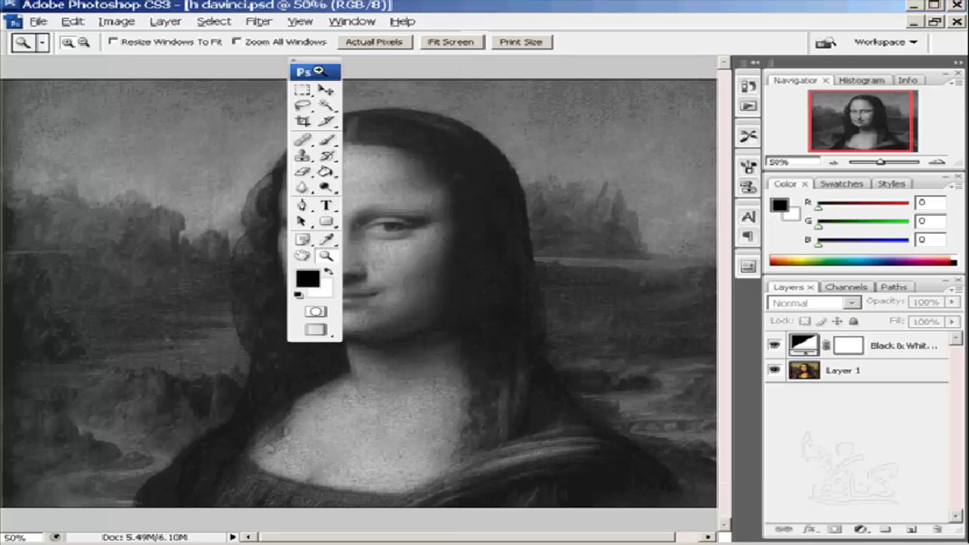
click(315, 335)
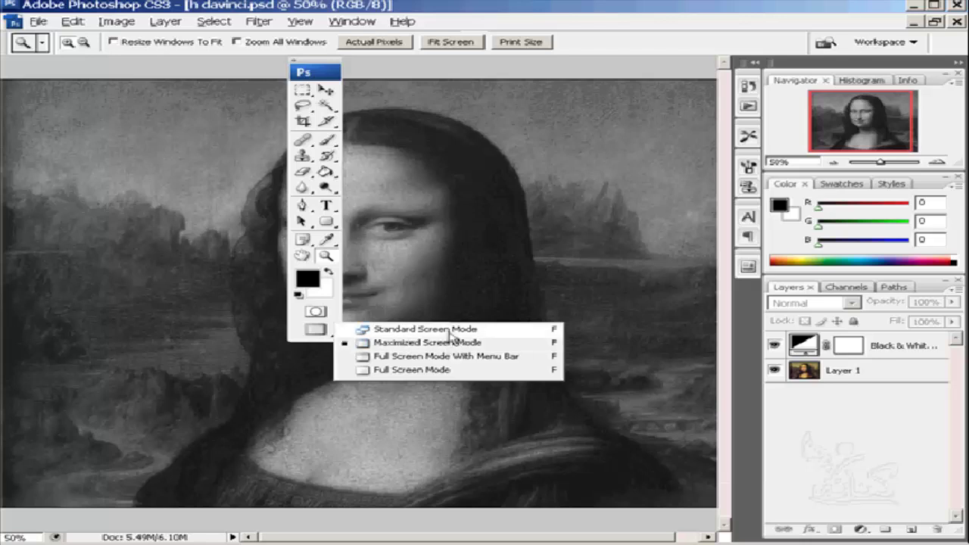
Switch to Standard Screen Mode with a floating Mona Lisa window, then back to Maximized Screen Mode.
click(451, 330)
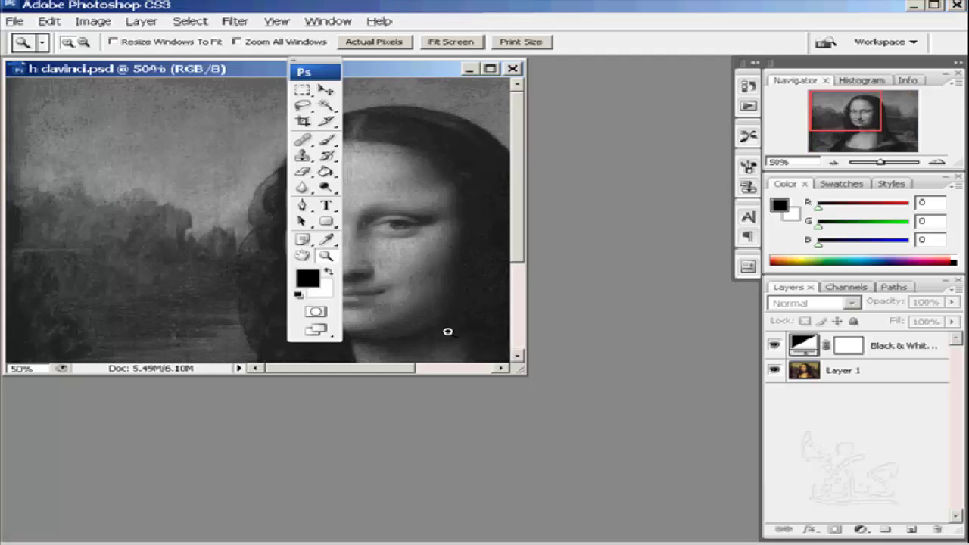
click(316, 333)
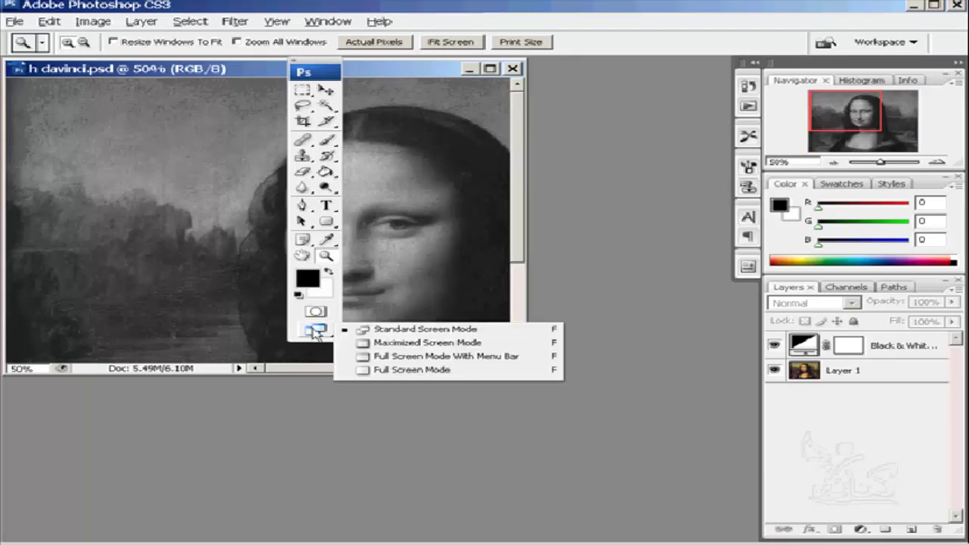
click(457, 345)
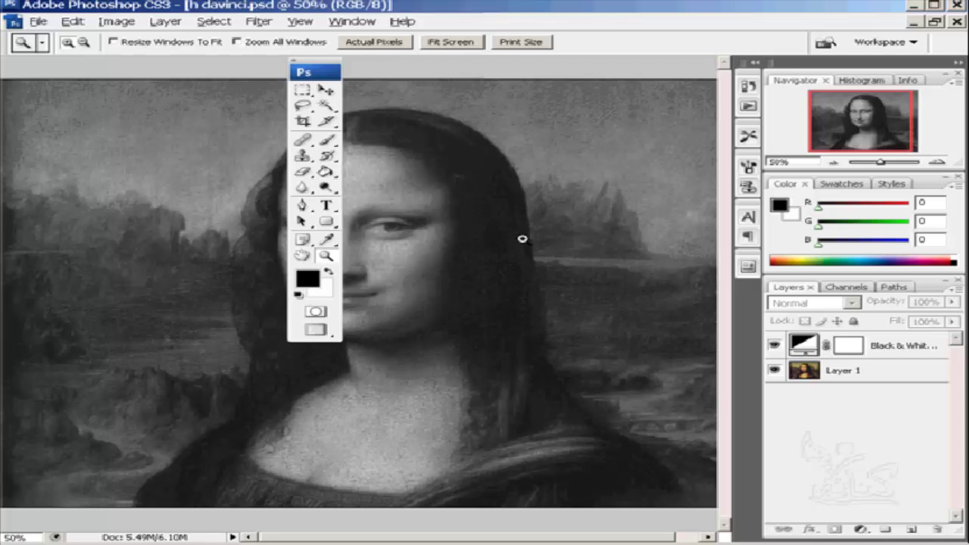
Set the screen mode to Full Screen Mode With Menu Bar, hiding the panels.
click(316, 333)
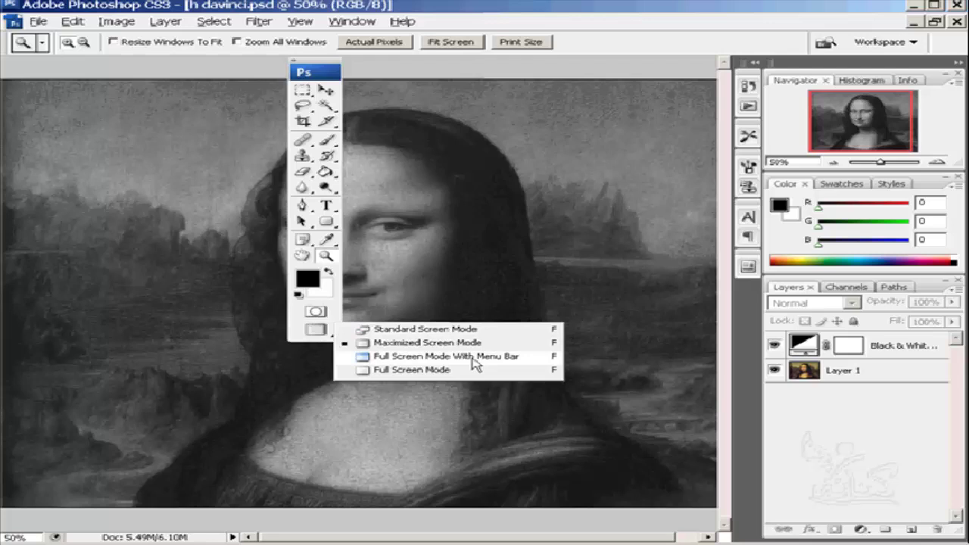
click(475, 363)
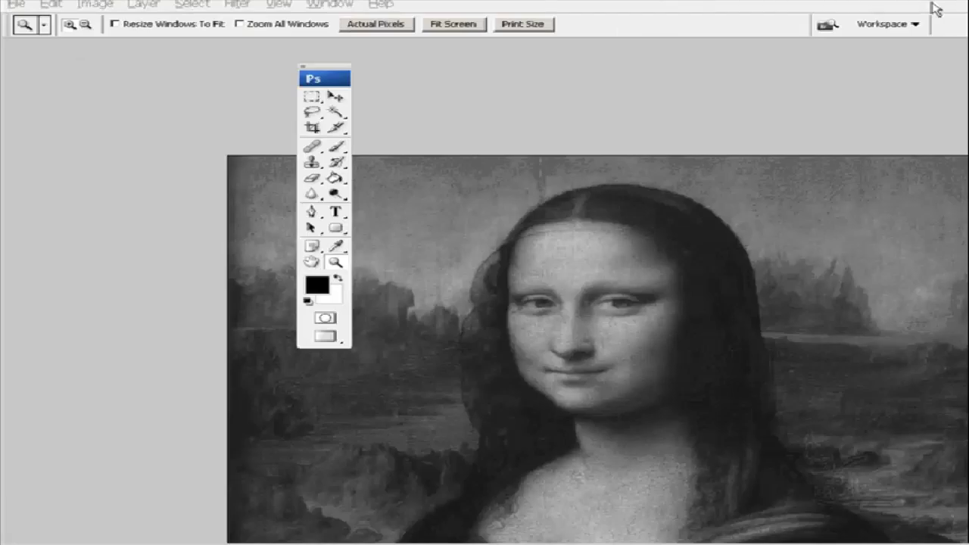
Browse the Help menu, dismiss it, and bring up the screen mode choices again.
click(16, 5)
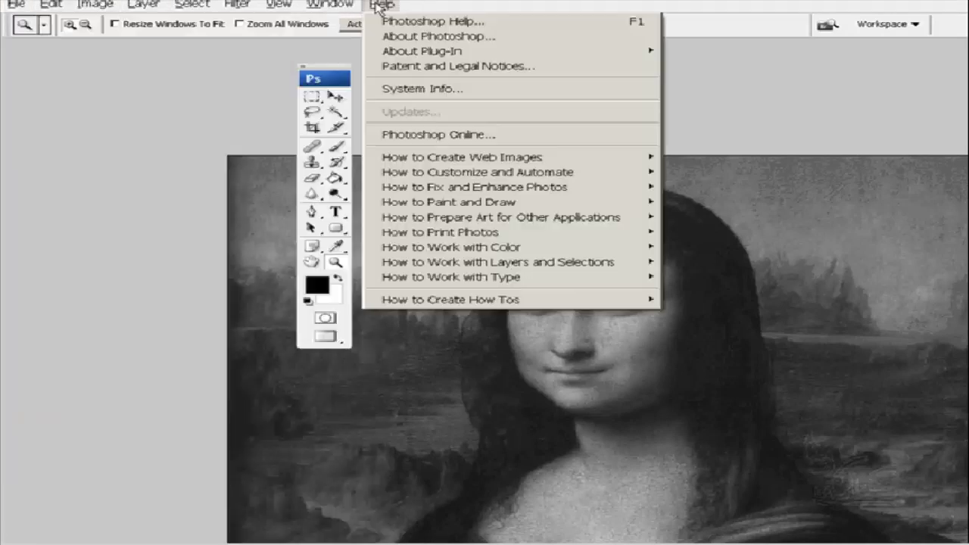
click(417, 8)
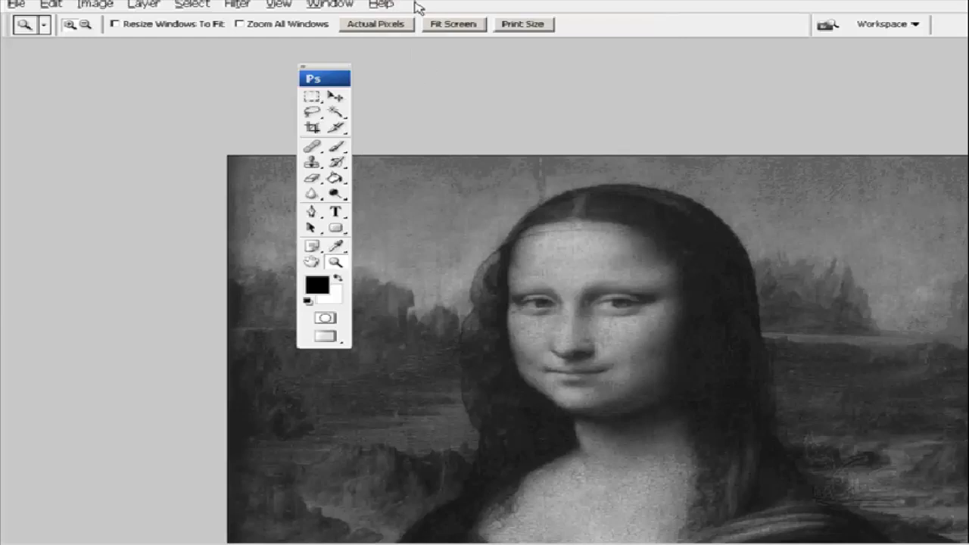
click(331, 342)
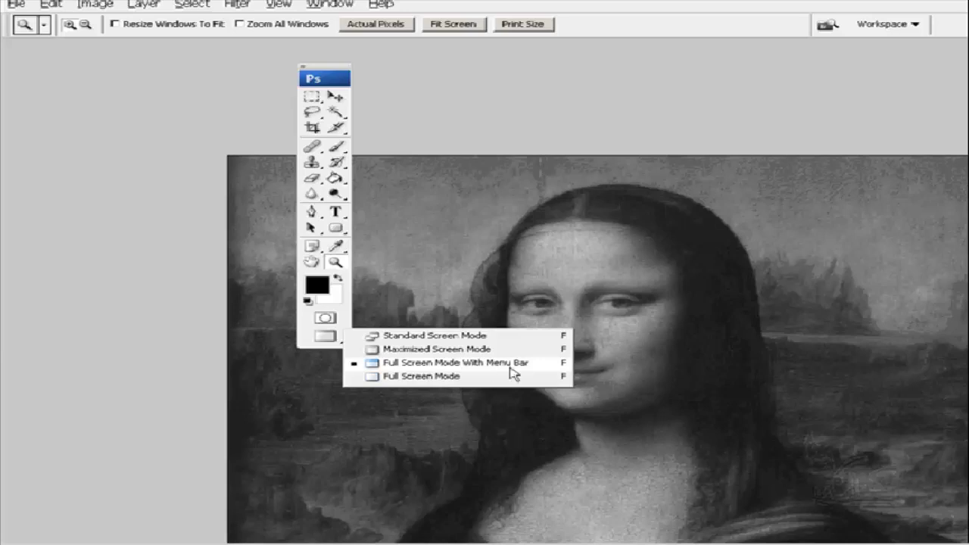
Try plain Full Screen Mode, then return to Standard Screen Mode with the davinci window and panels.
click(435, 378)
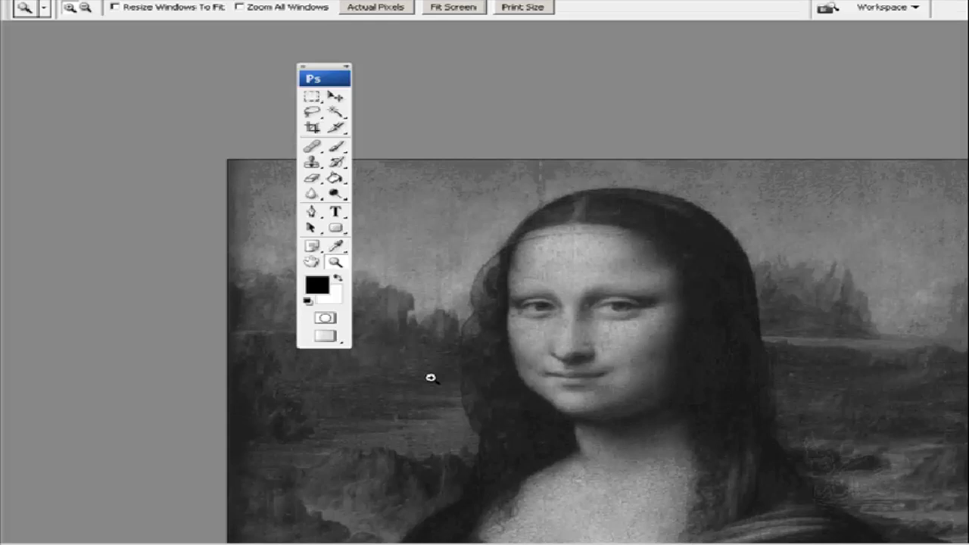
click(333, 347)
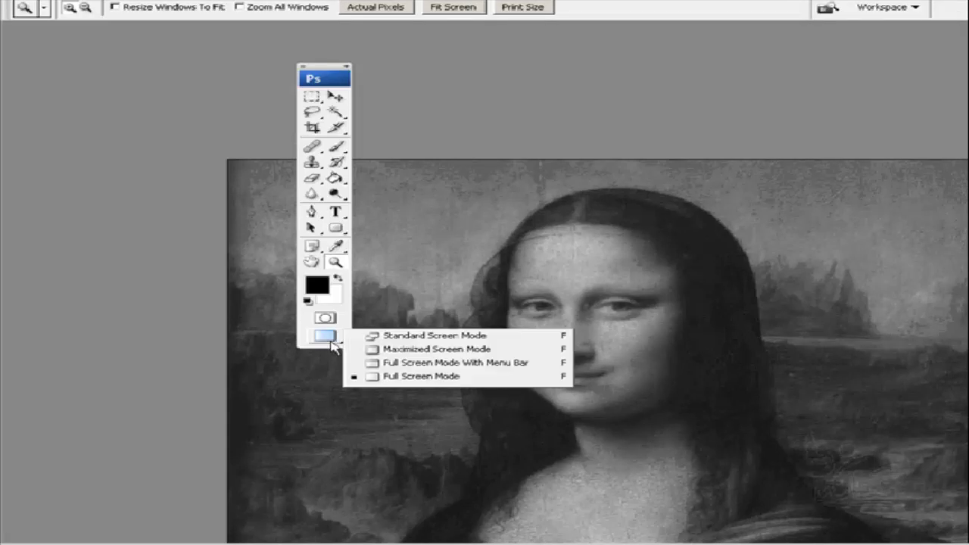
click(328, 342)
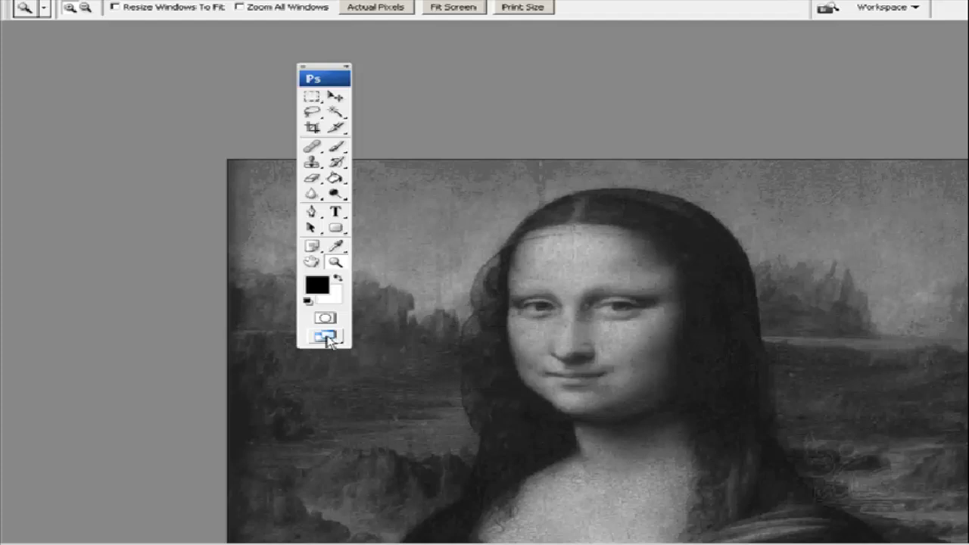
key(f)
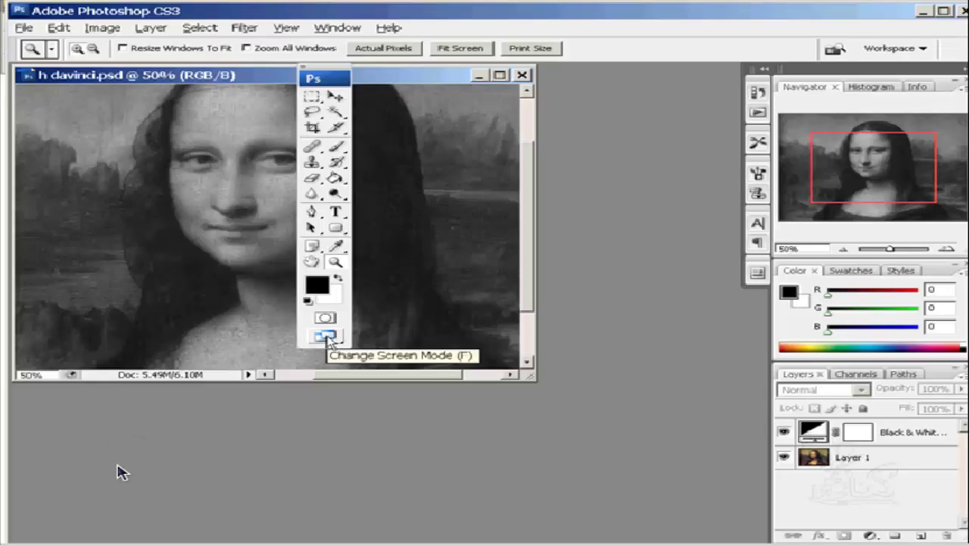